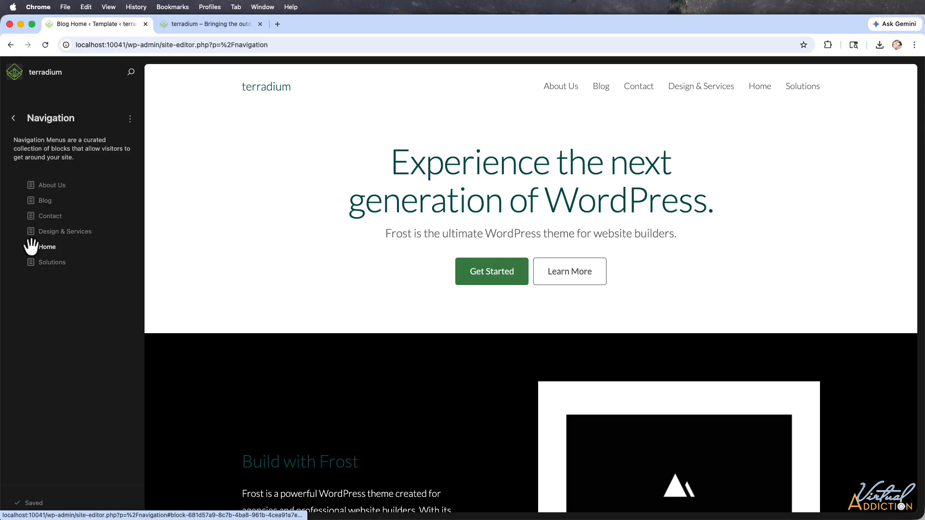
Step: Make the automatic page list editable and move Home to the first position in the navigation menu
drag(33, 247, 36, 224)
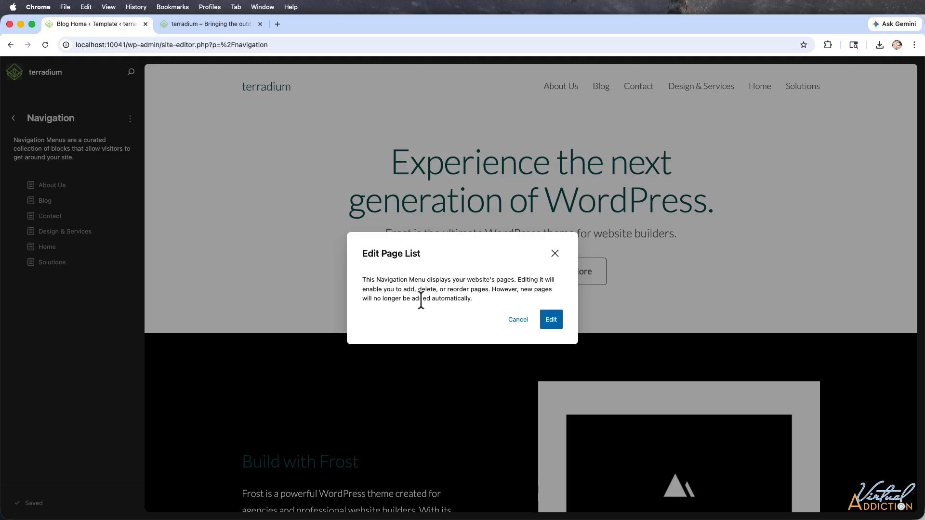
click(551, 322)
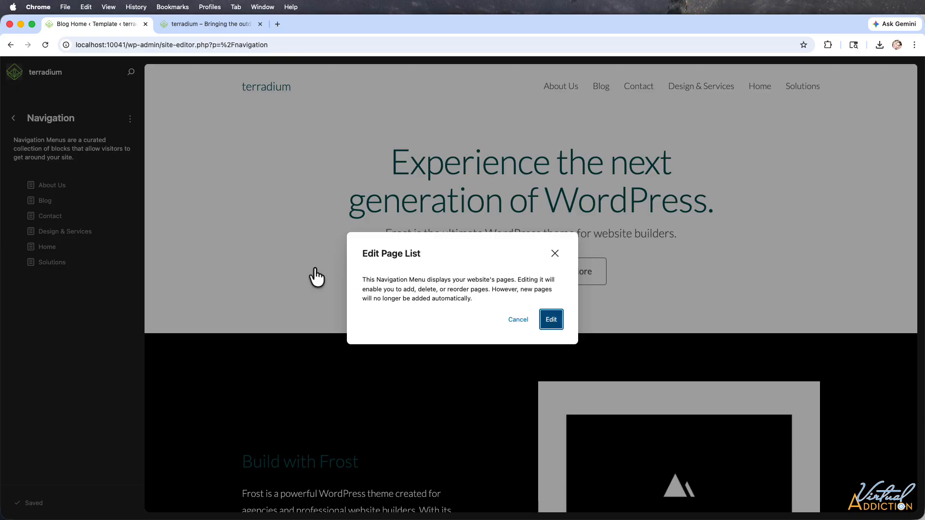
drag(29, 248, 40, 187)
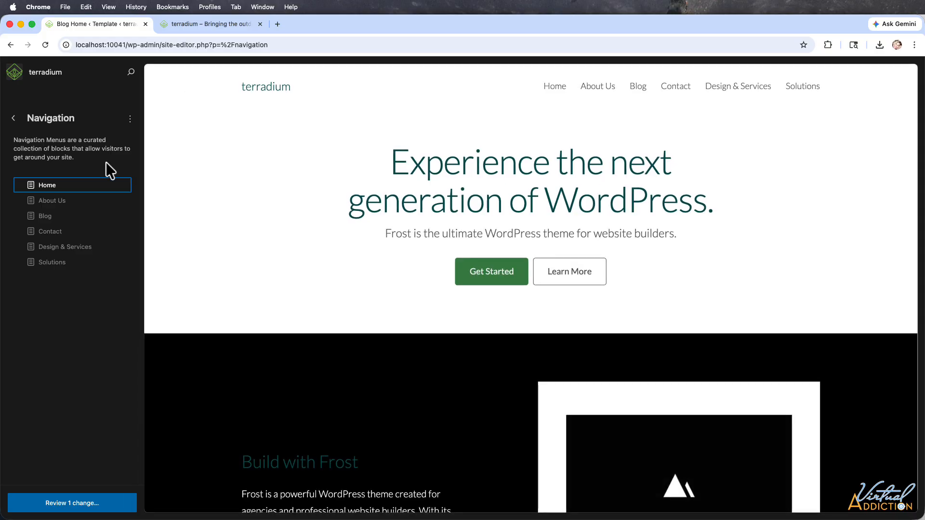
Step: Remove Home from the navigation menu and place Design & Services and Solutions, in that order, directly after About Us
click(124, 186)
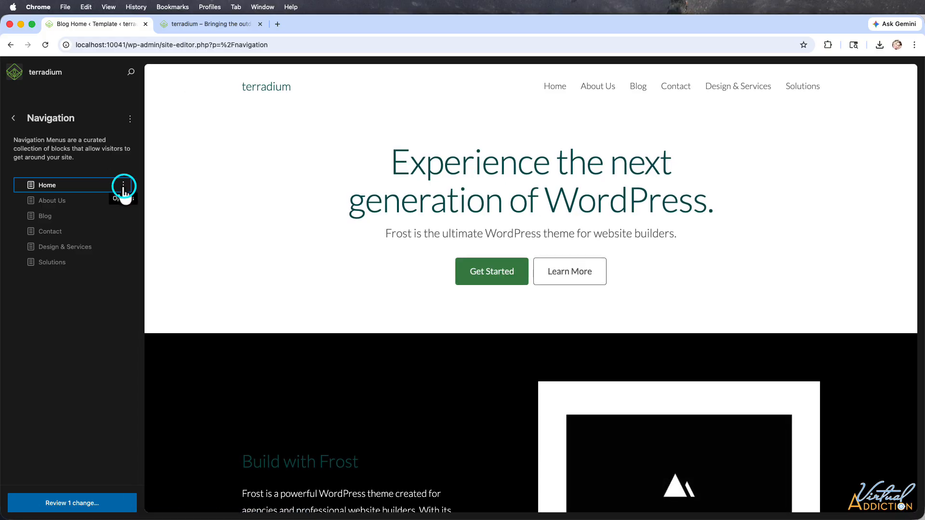
click(124, 188)
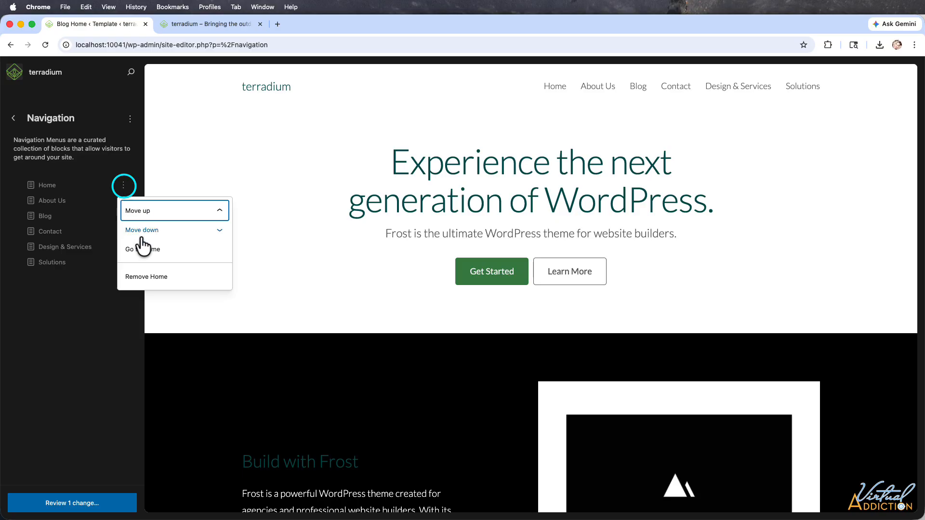
click(147, 276)
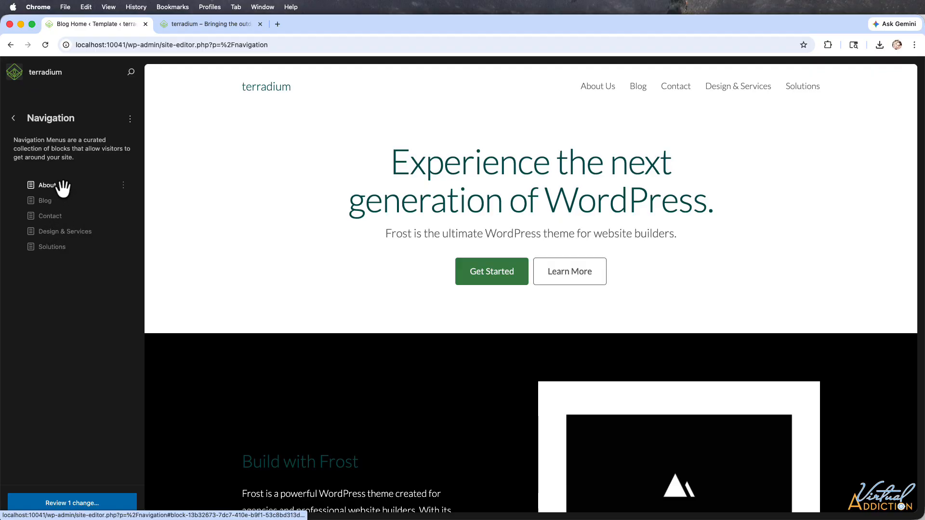
drag(58, 232, 49, 194)
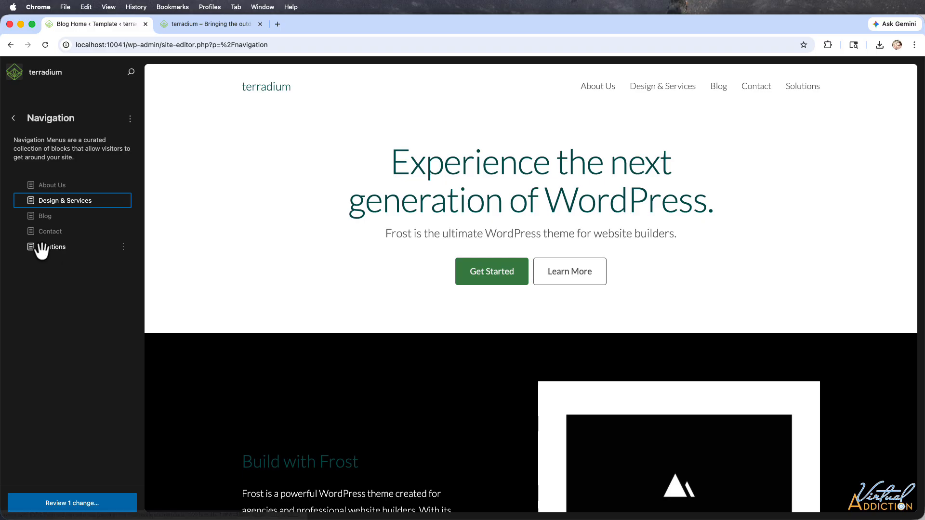
drag(45, 248, 46, 218)
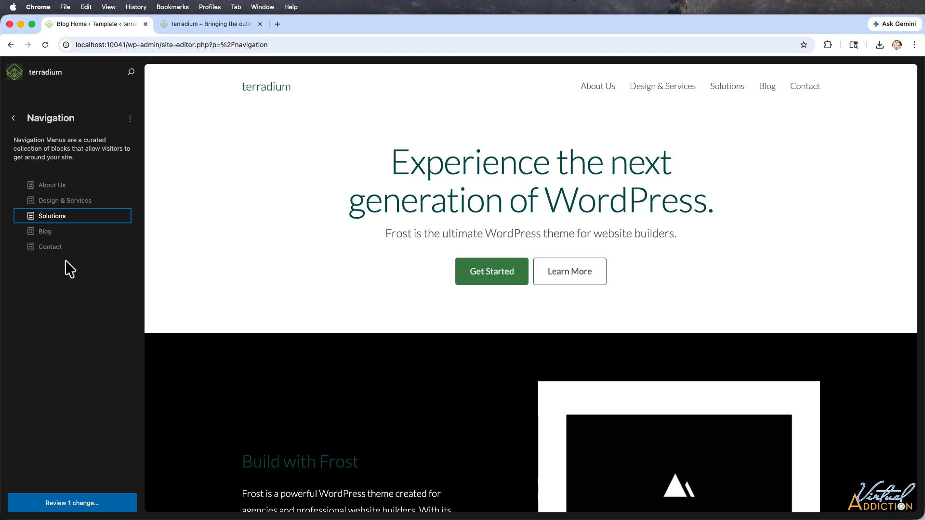
Step: Open the navigation menu for full editing and browse all blocks that can be added to it
click(136, 125)
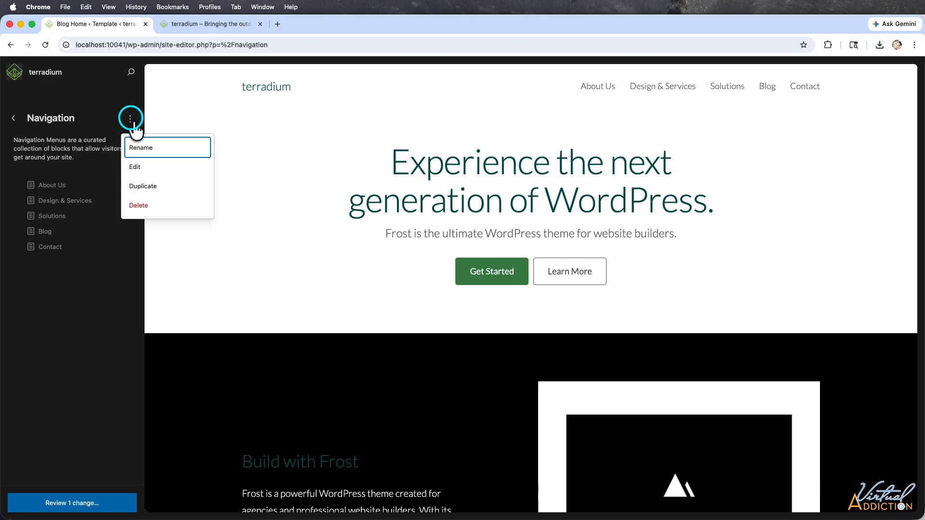
click(133, 167)
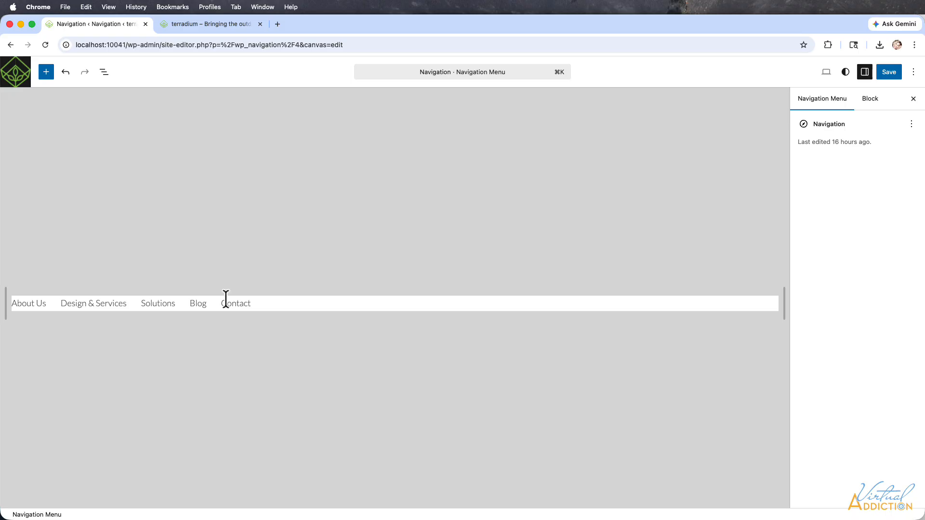
click(258, 299)
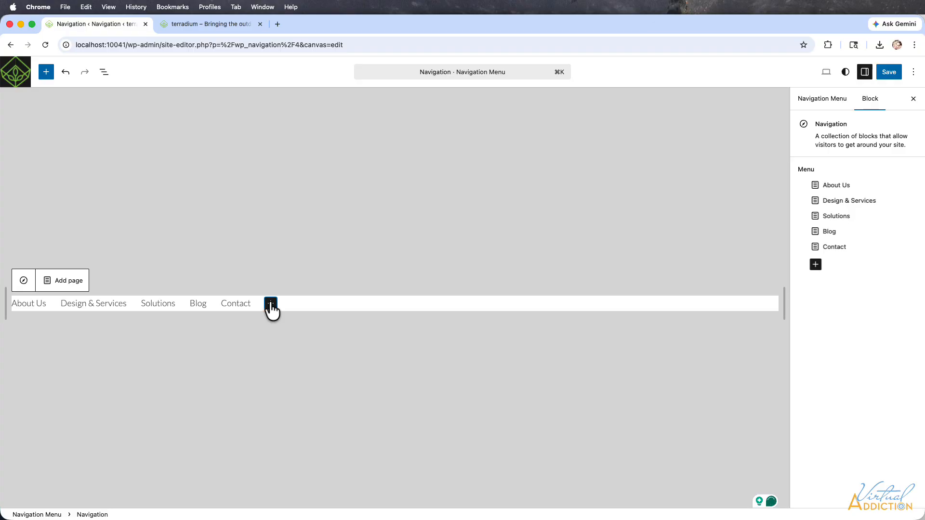
click(270, 305)
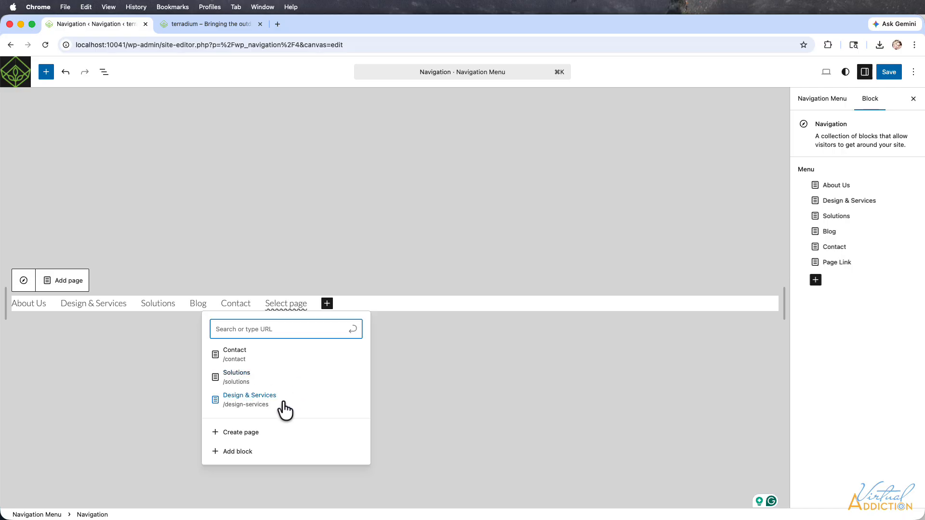
click(230, 455)
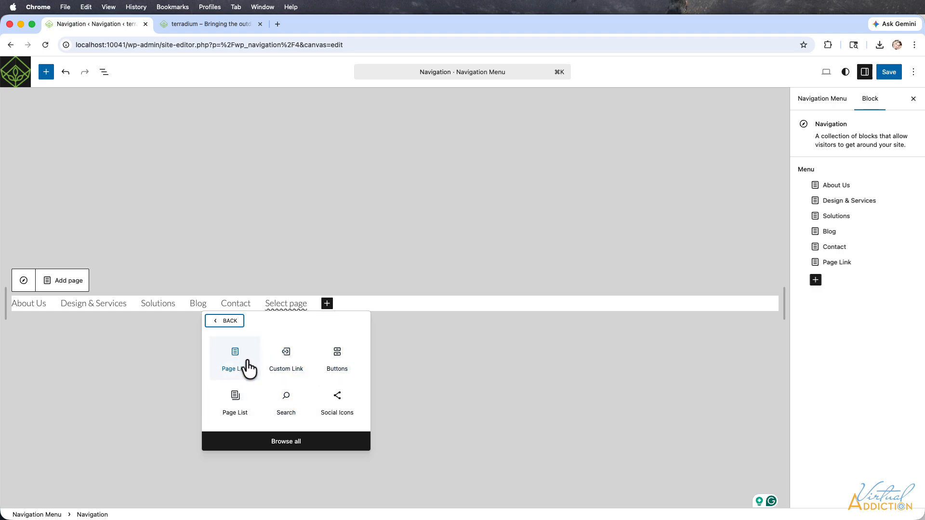
click(273, 442)
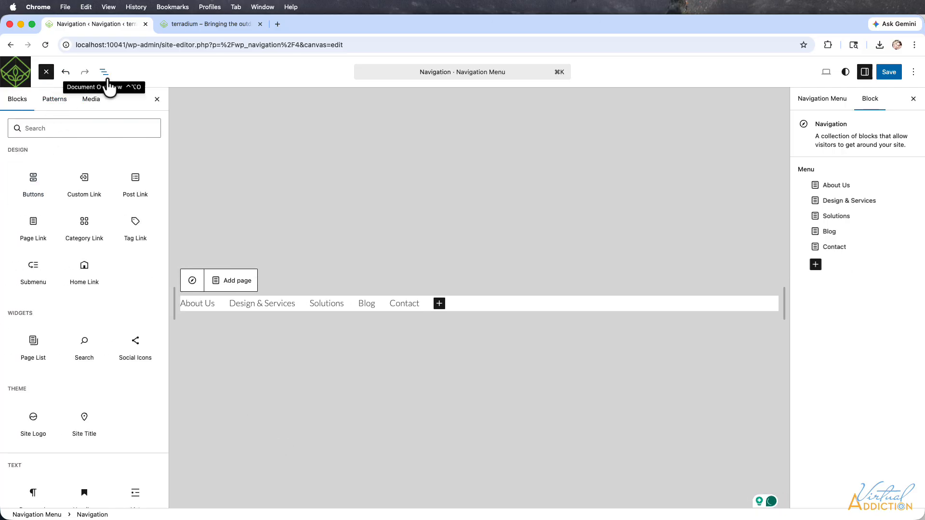
Step: Add a Category Link block after Contact that links to the tips category
mouse_move(60, 223)
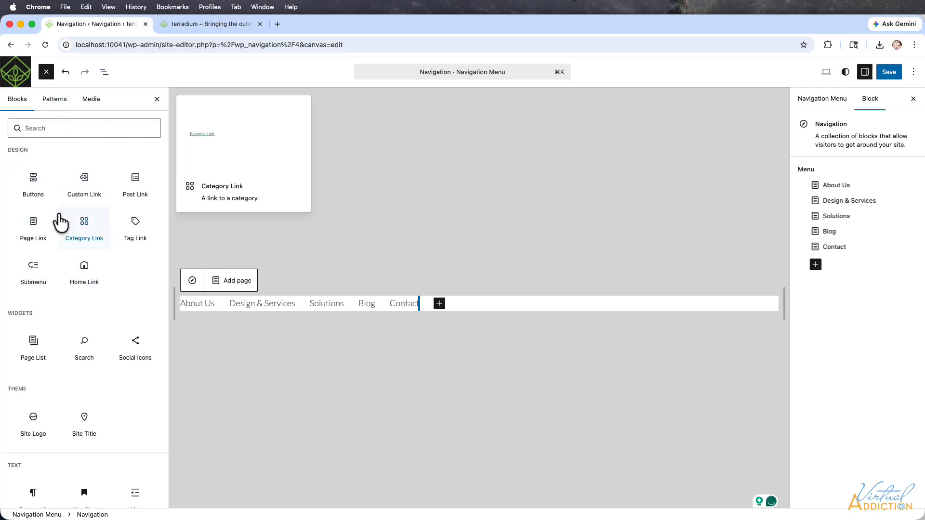
click(84, 227)
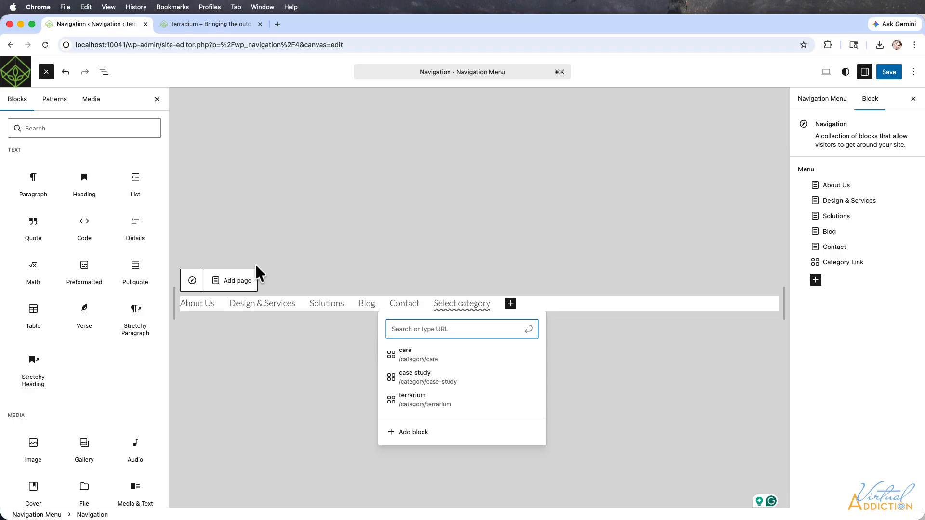
text(T)
key(BackSpace)
text(T)
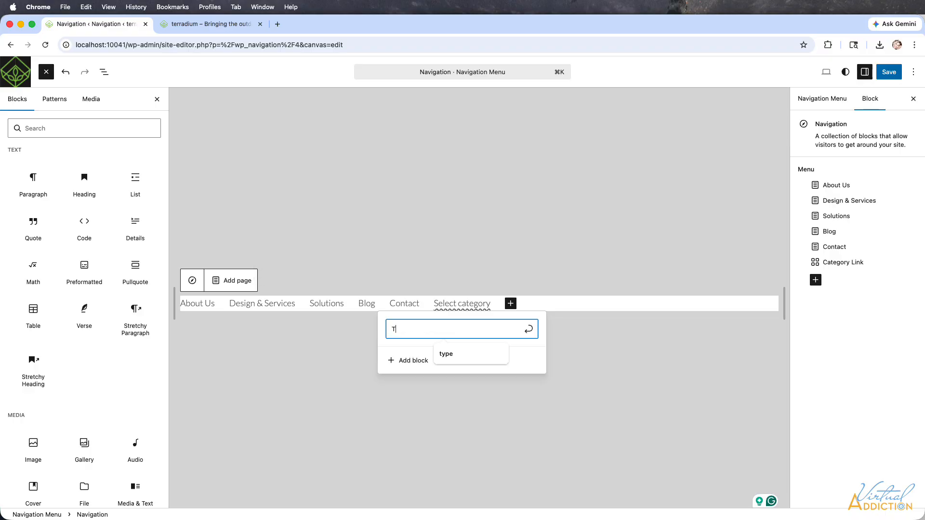
text(ips)
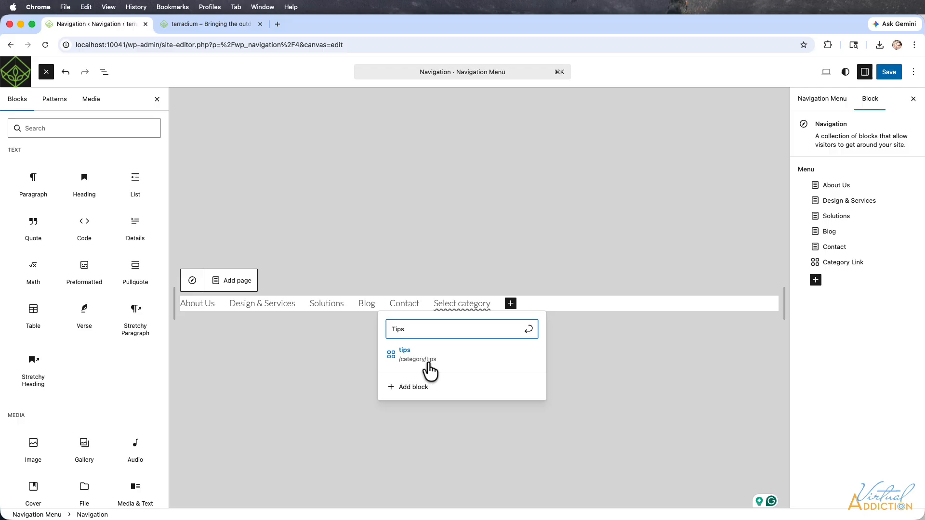
click(404, 356)
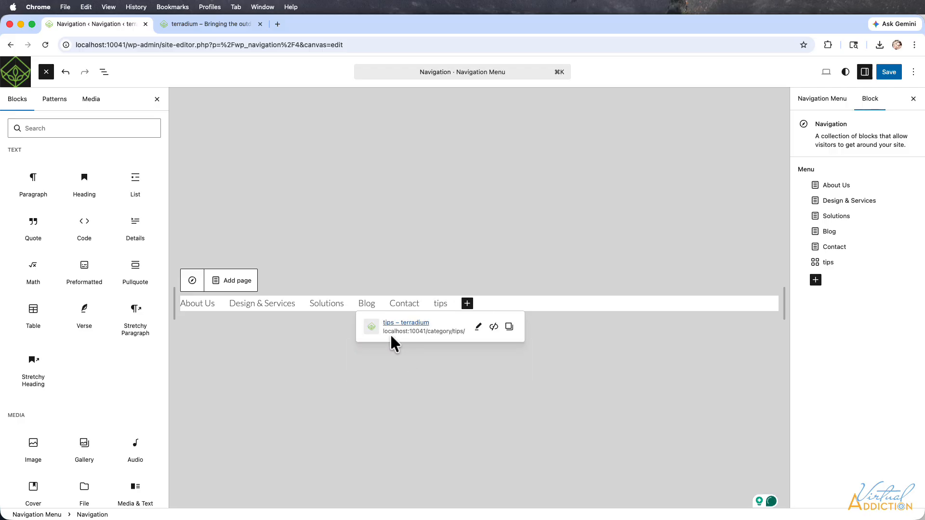
Step: Capitalize the new category link's label so it reads Tips
click(435, 304)
key(BackSpace)
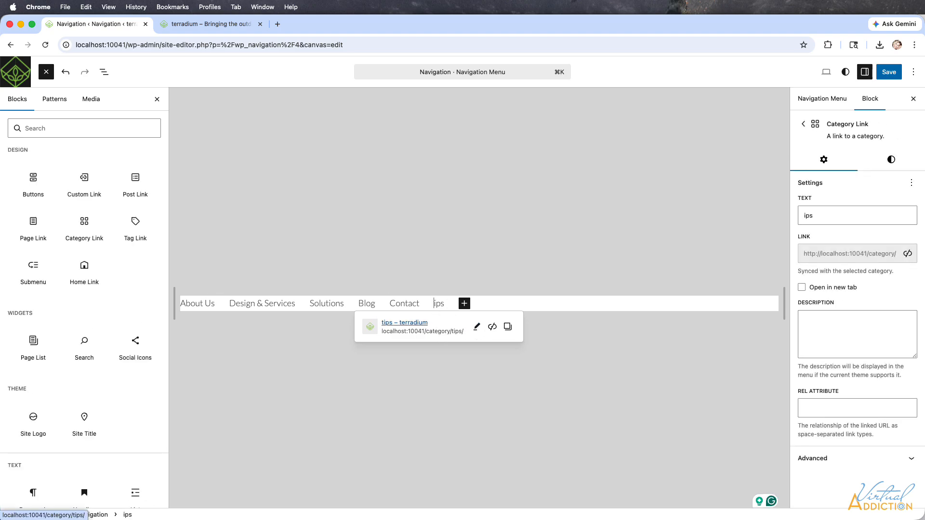
text(T)
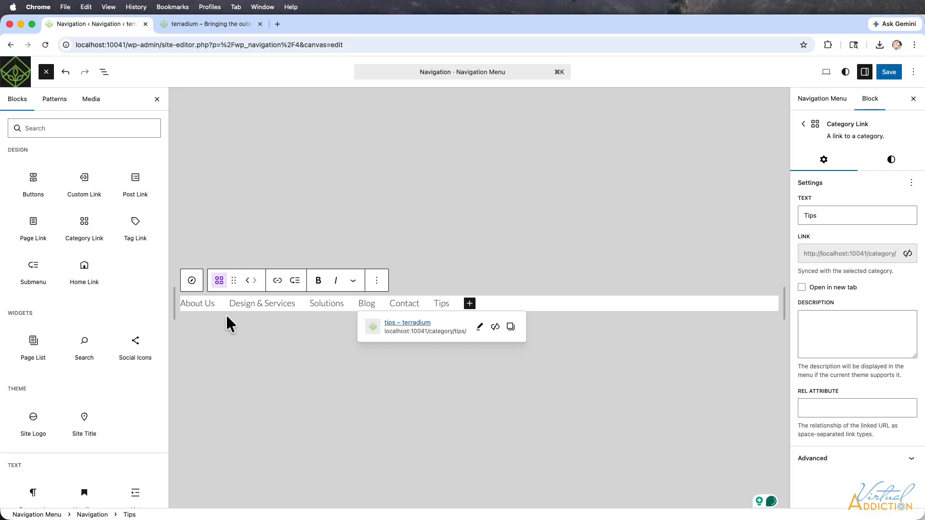
Step: Move the Tips link between Solutions and Blog in the block list, and save the navigation menu
click(103, 73)
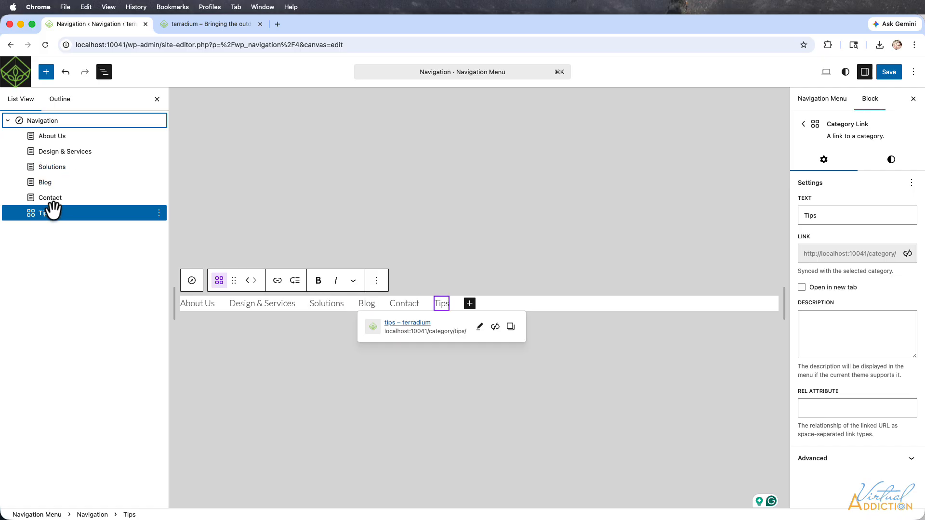
click(30, 213)
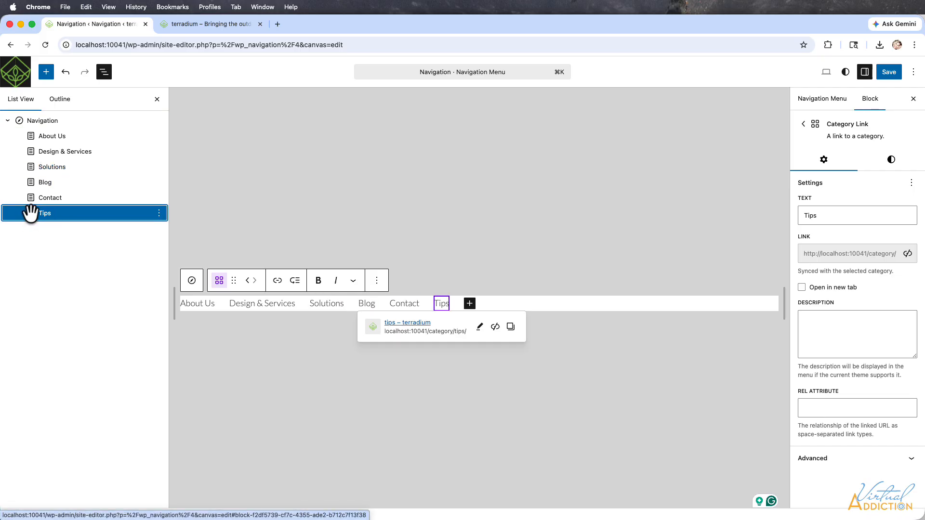
drag(30, 213, 35, 178)
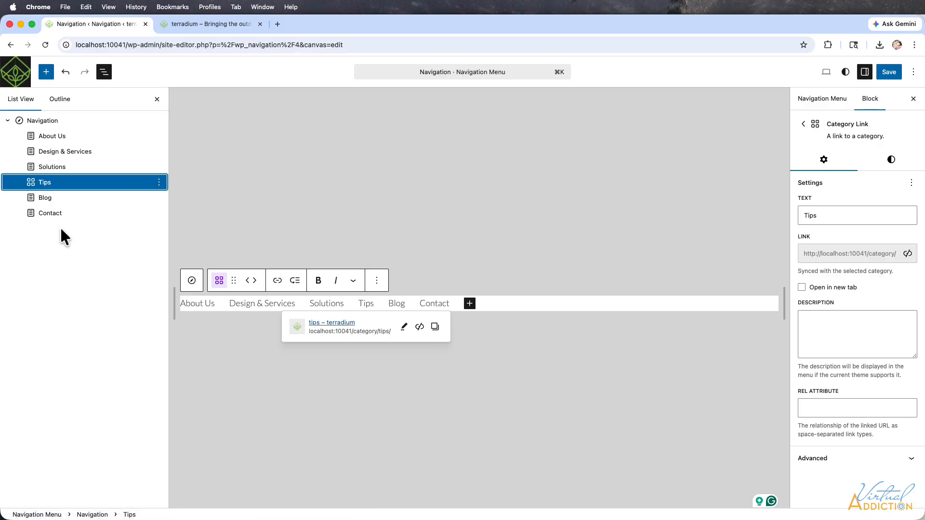
click(890, 70)
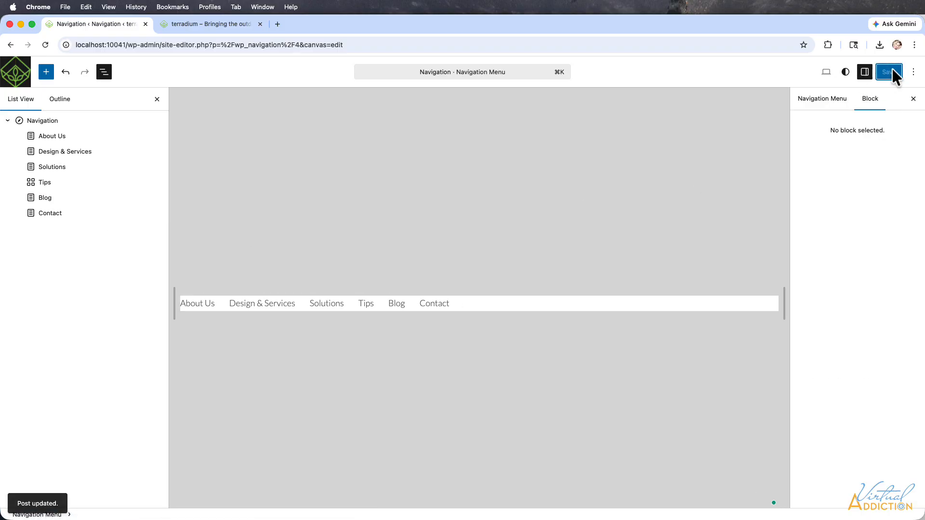
Step: Reload the live site to check the updated menu, and open its Tips category page
click(195, 24)
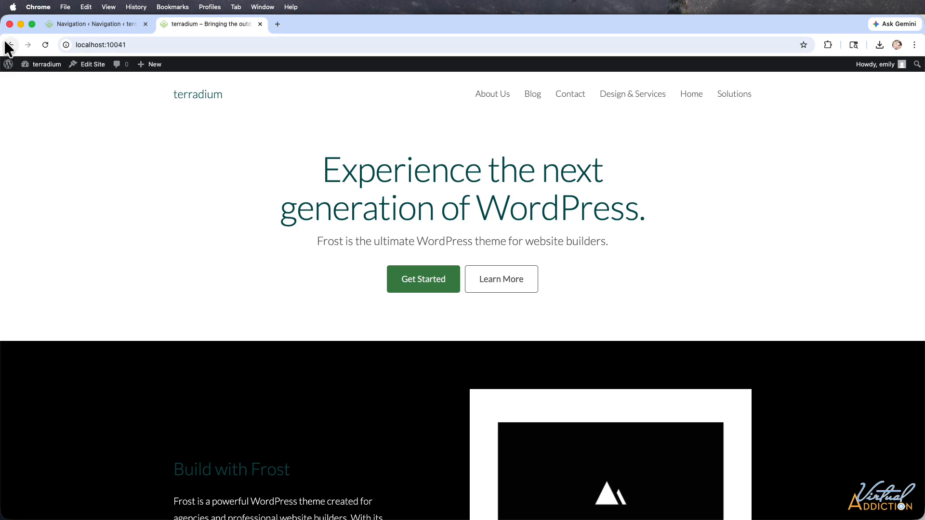
click(46, 45)
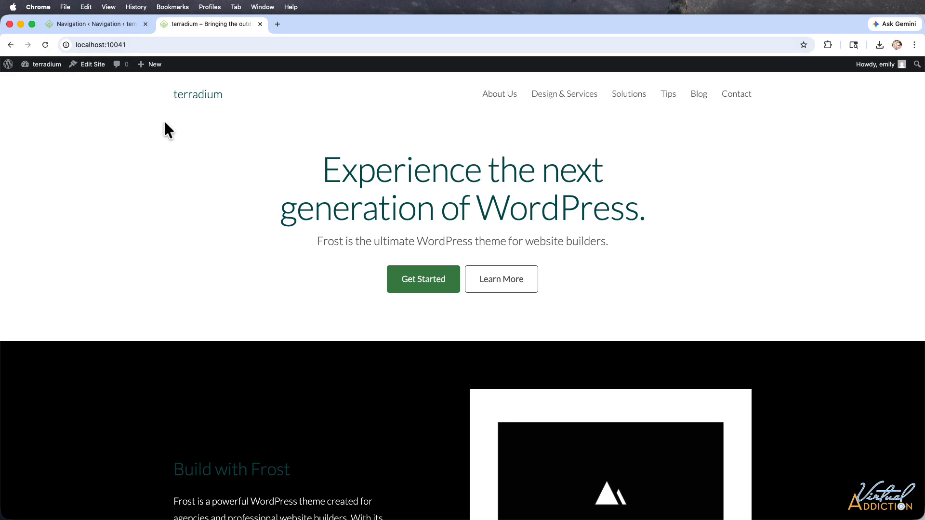
scroll(455, 253, down, 5)
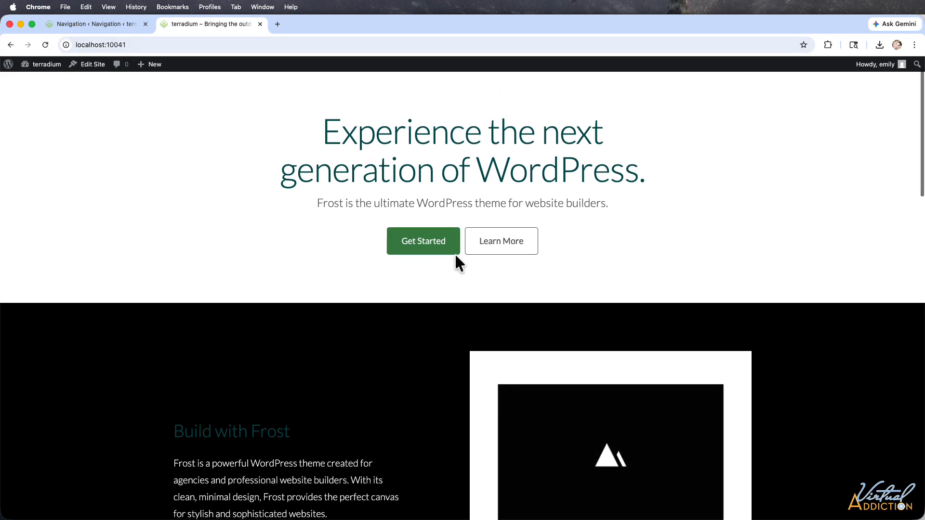
scroll(454, 254, up, 5)
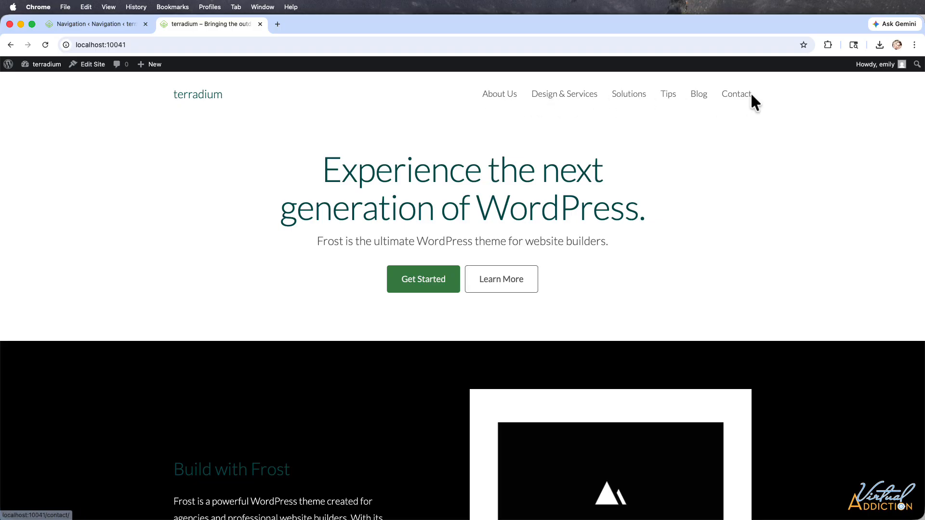
click(669, 95)
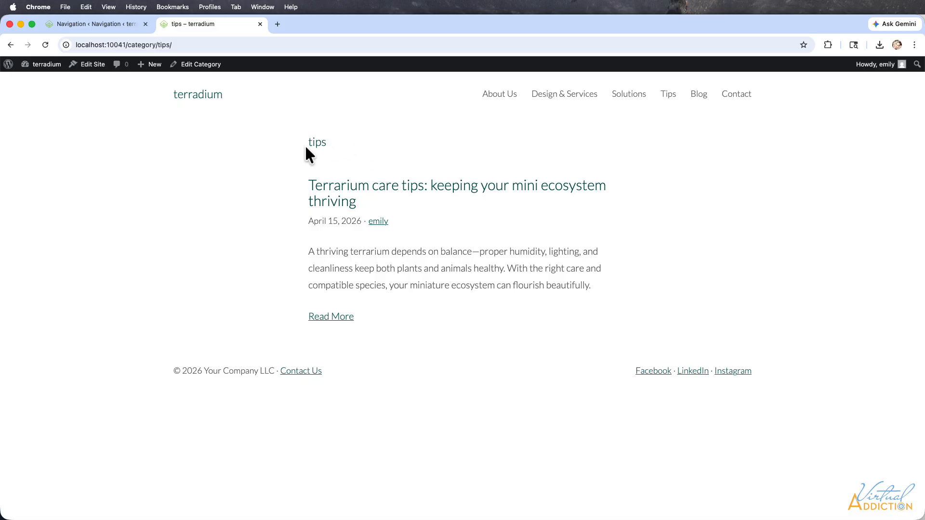
Step: Return to the admin posts list and use Quick Edit to add the tips category to "Succulent terrarium care: keep it simple, keep it thriving"
click(81, 21)
click(12, 79)
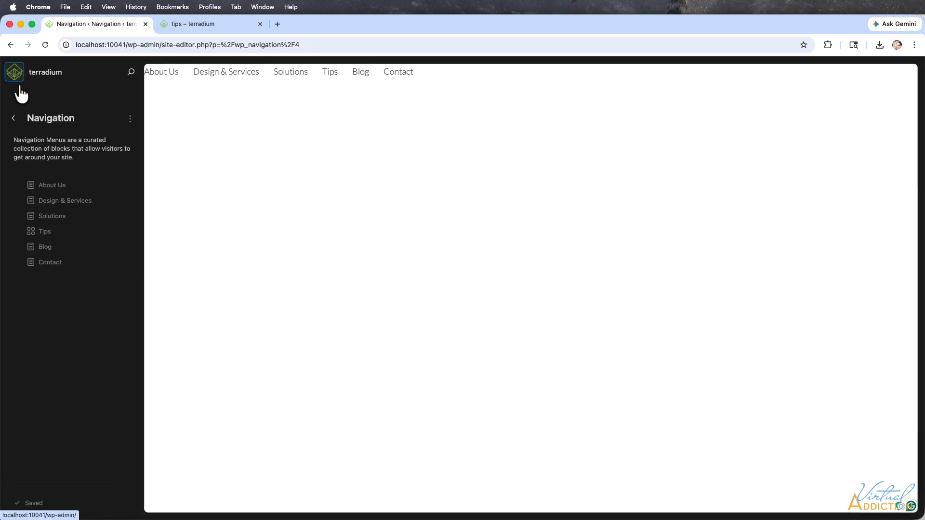
click(15, 77)
click(21, 140)
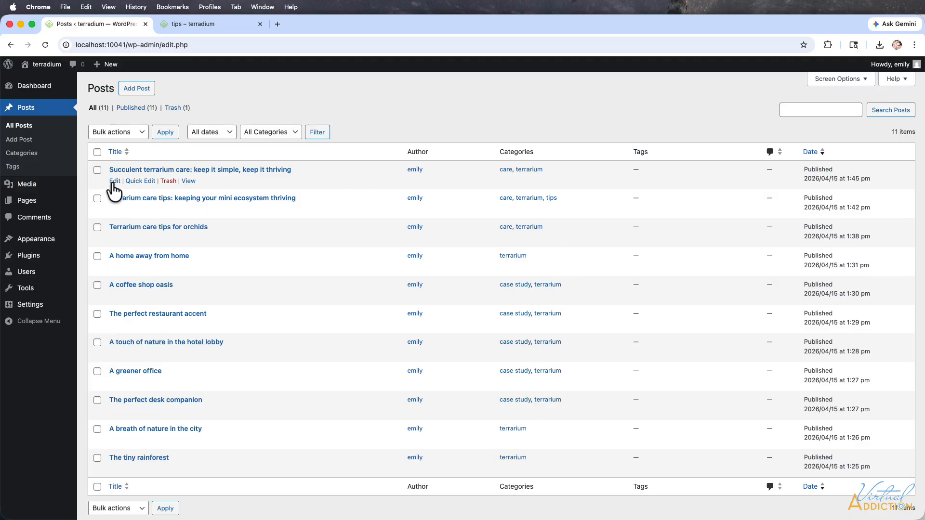
click(135, 181)
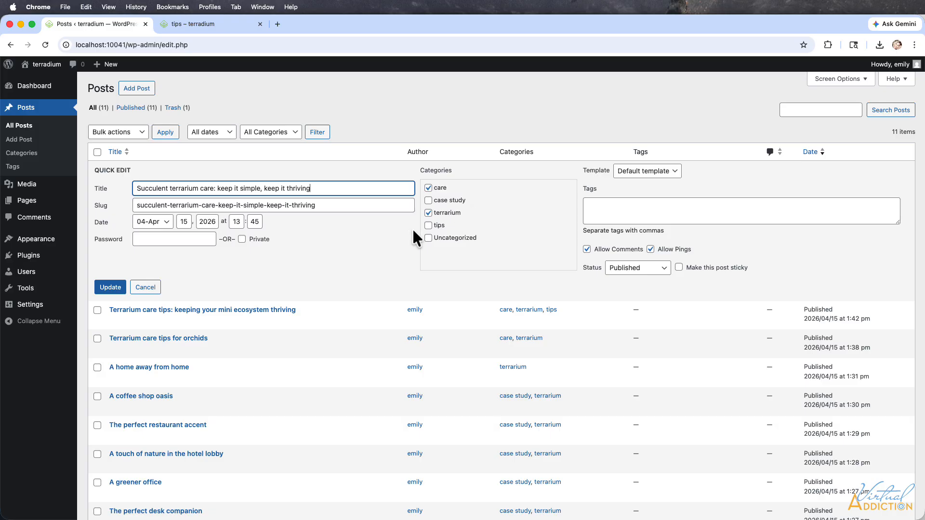
click(428, 225)
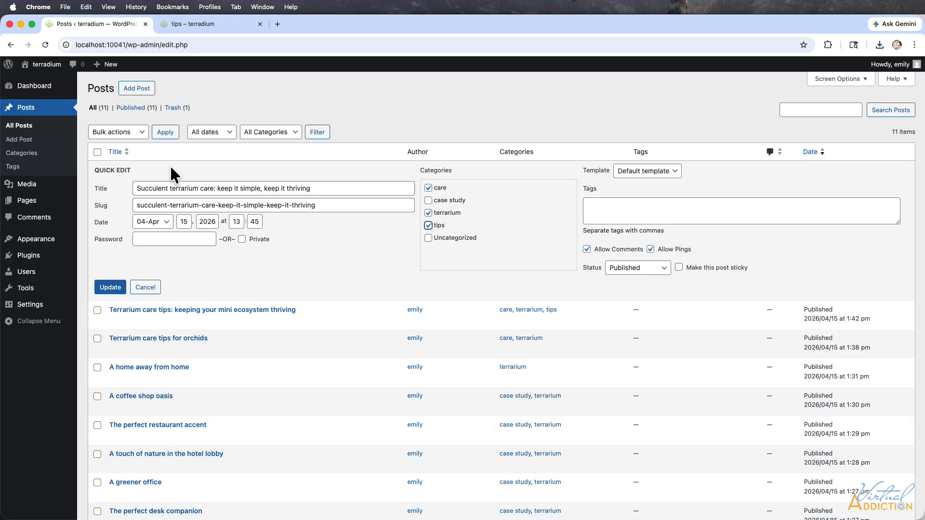
click(110, 288)
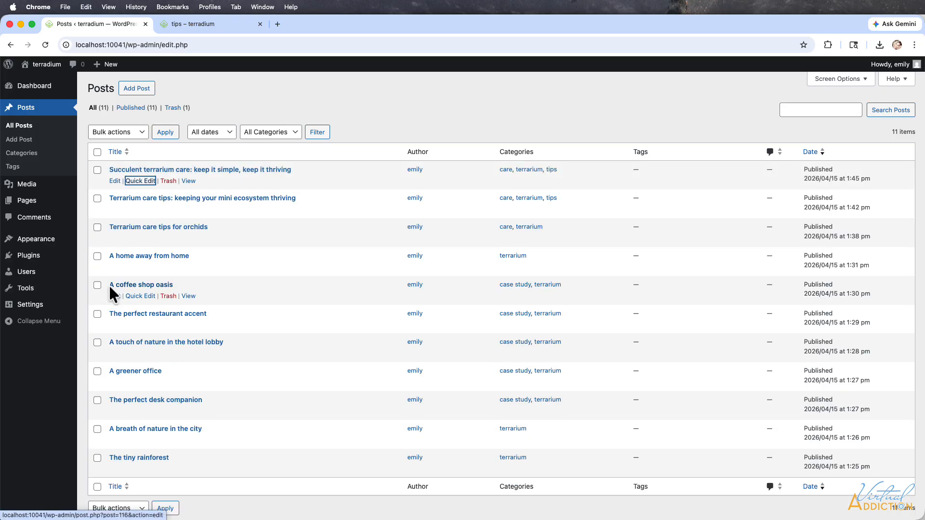
Step: Switch to the live site's tips category page, reload it, and look through the posts it lists
click(175, 26)
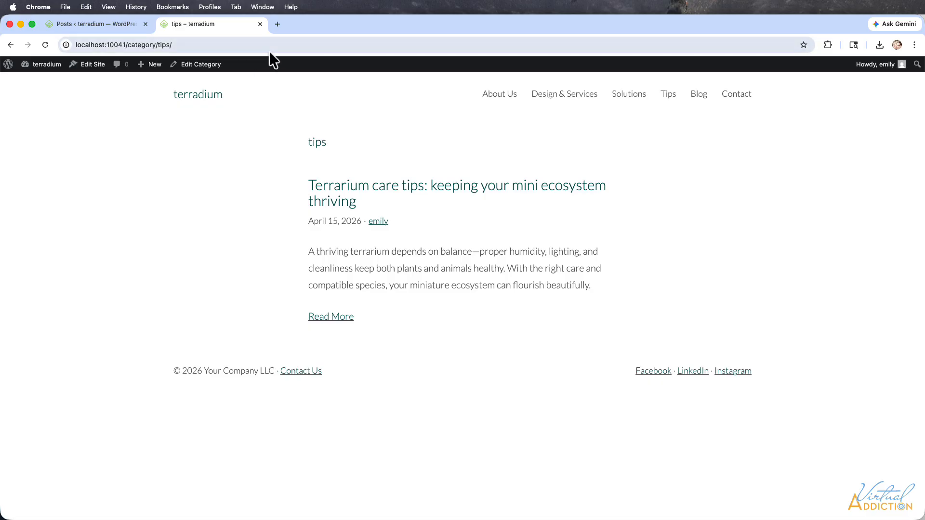
click(45, 45)
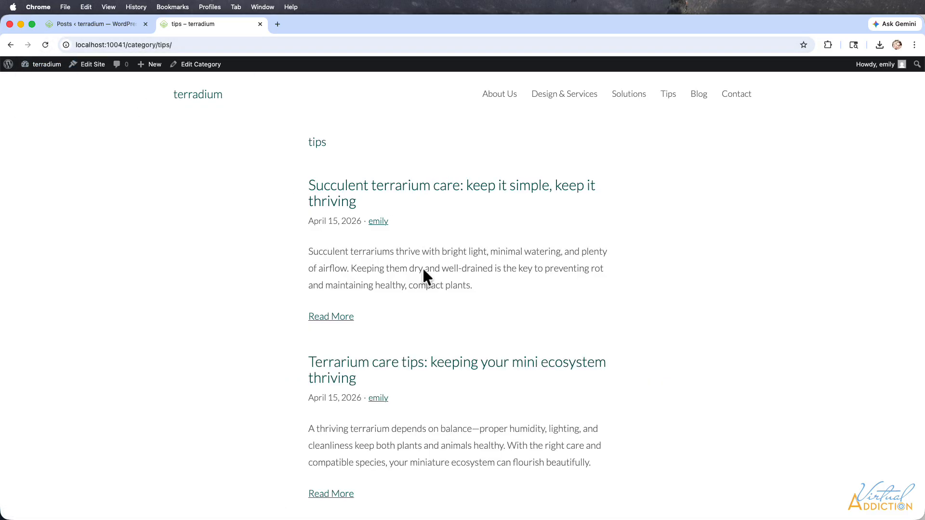
scroll(601, 357, down, 3)
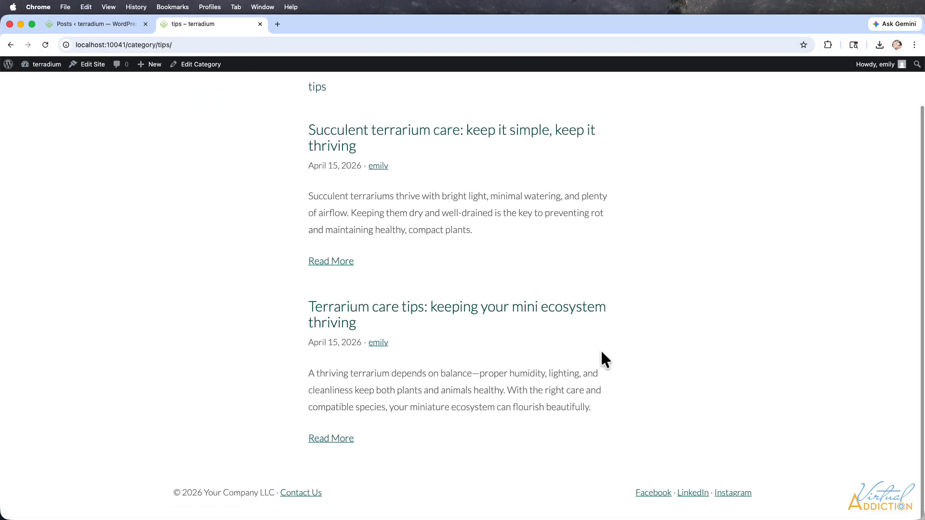
scroll(601, 357, up, 3)
Step: Check the site menu links by visiting the Solutions, Design & Services and Tips pages in turn
click(622, 98)
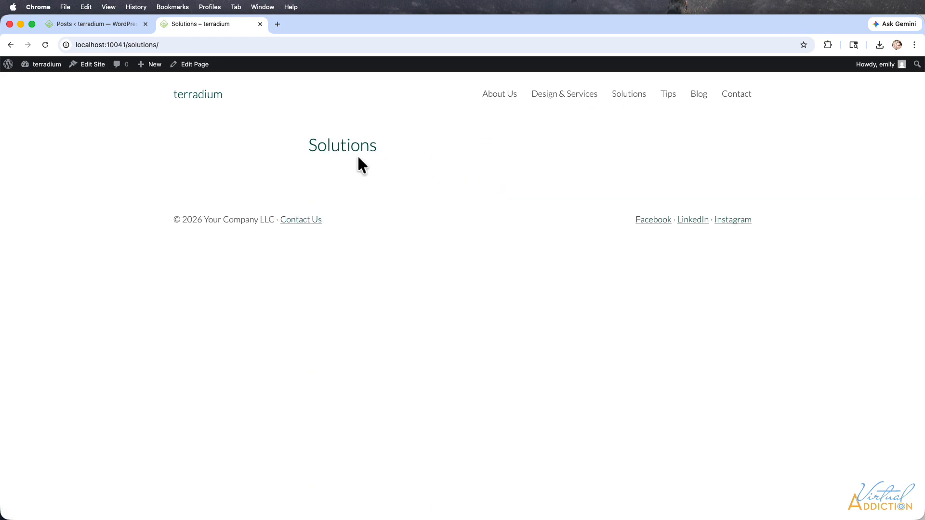
click(556, 94)
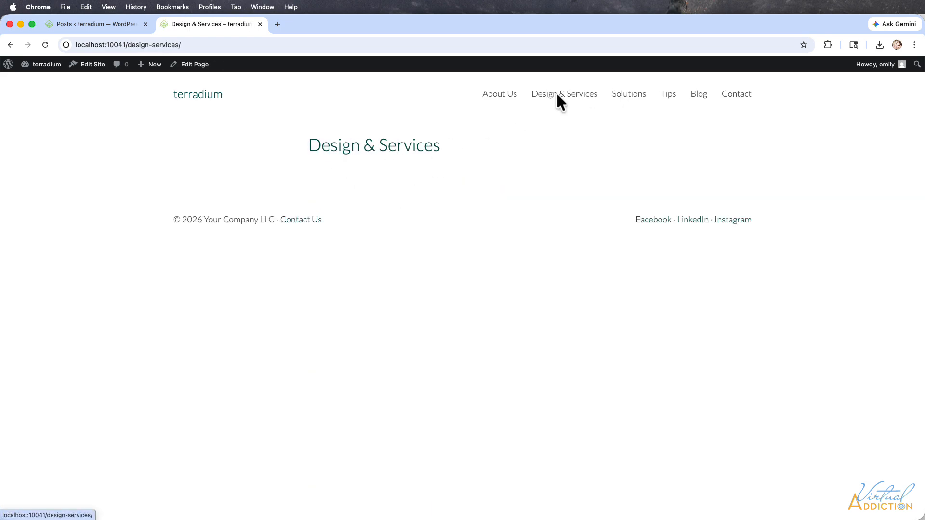
click(668, 99)
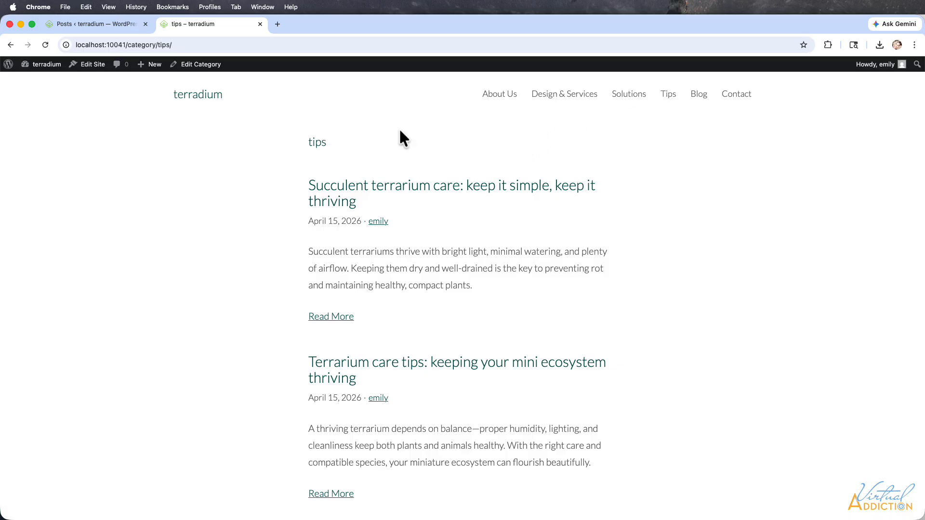
Step: Return to the admin, open the site editor, and show the navigation menu's list of links
mouse_move(42, 241)
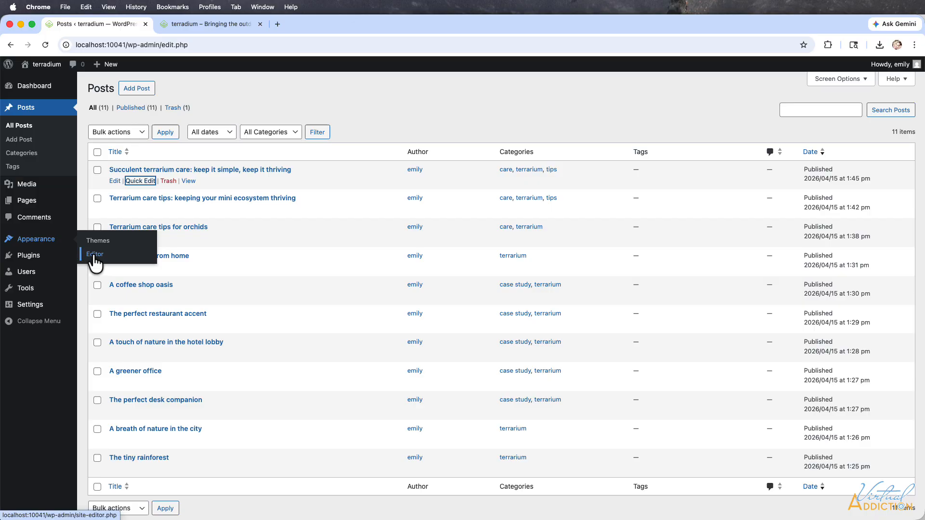
click(94, 256)
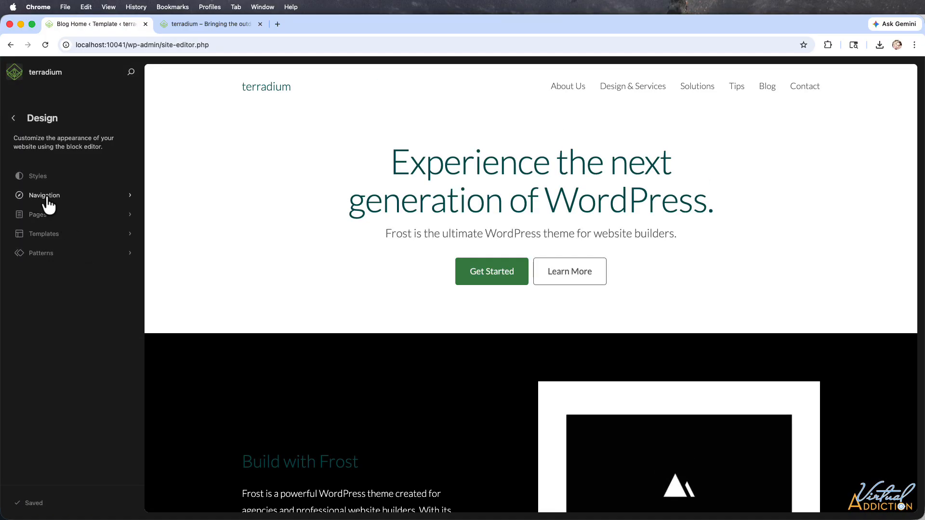
click(46, 195)
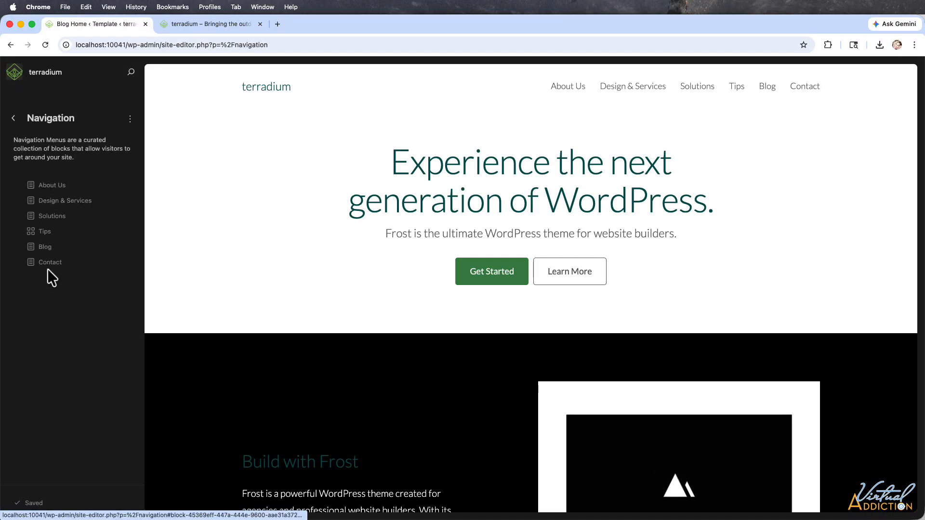